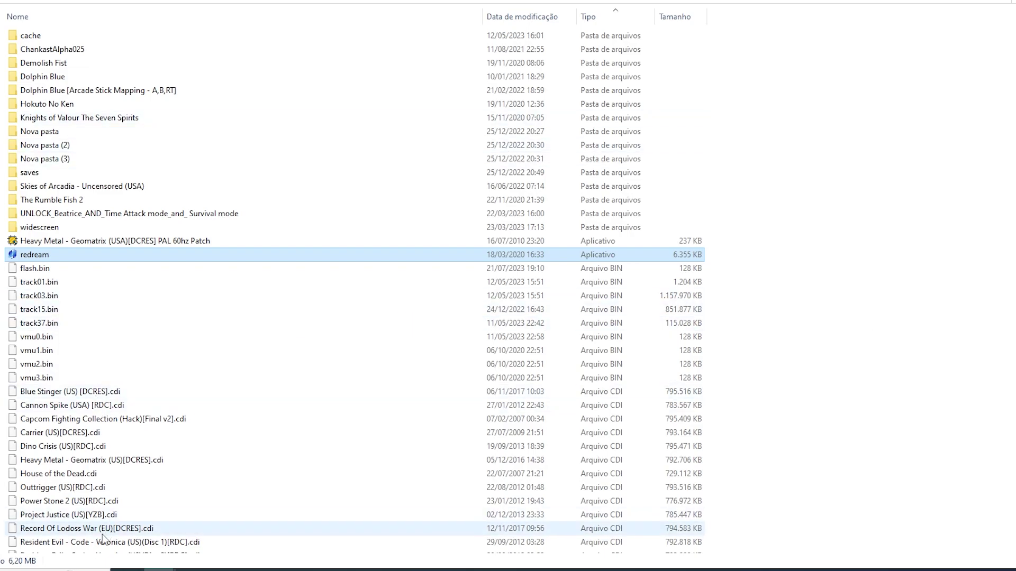
Step: Launch the redream application from the Dreamcast games folder
scroll(217, 400, down, 5)
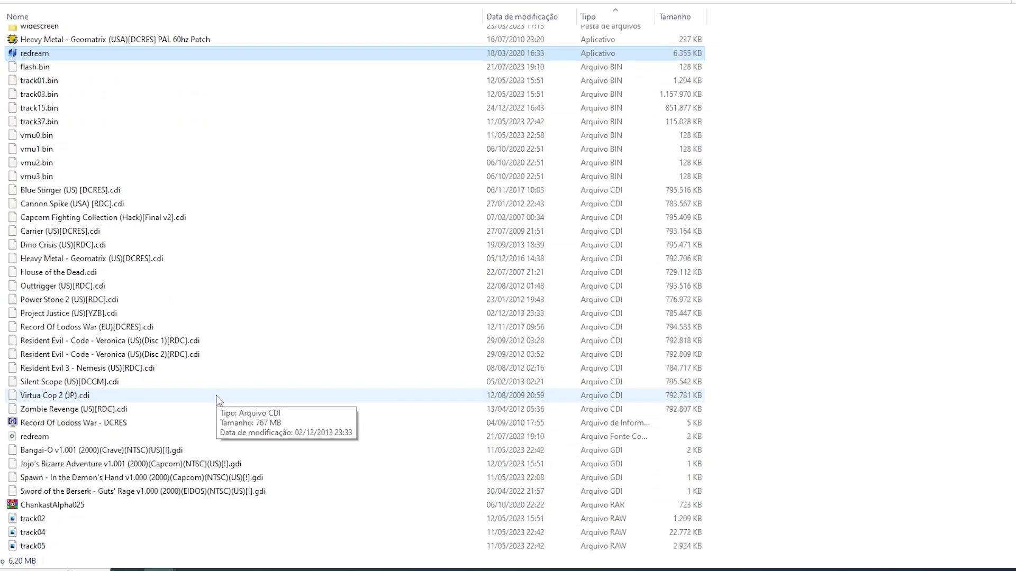
scroll(218, 401, up, 5)
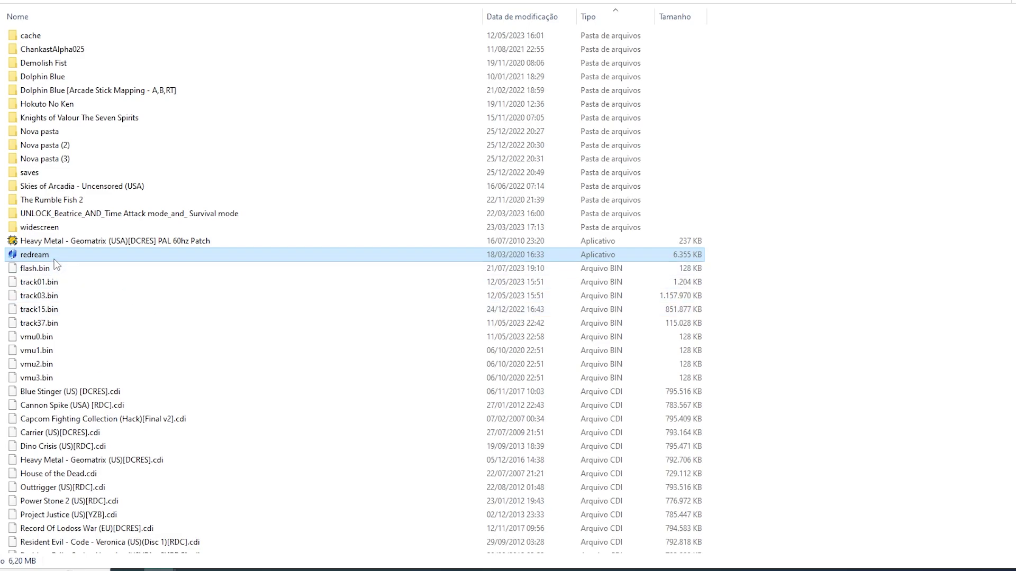
double_click(38, 259)
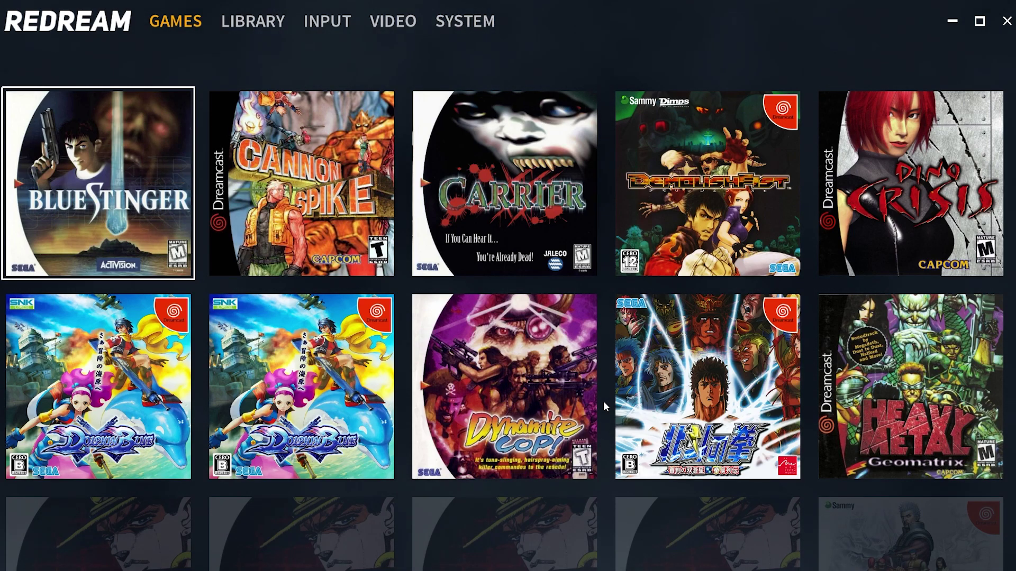
Step: Browse the game covers in the emulator's collection, from the first row down to the Project Justice row and back up
key(Down)
key(Right)
key(Right)
key(Down)
key(Down)
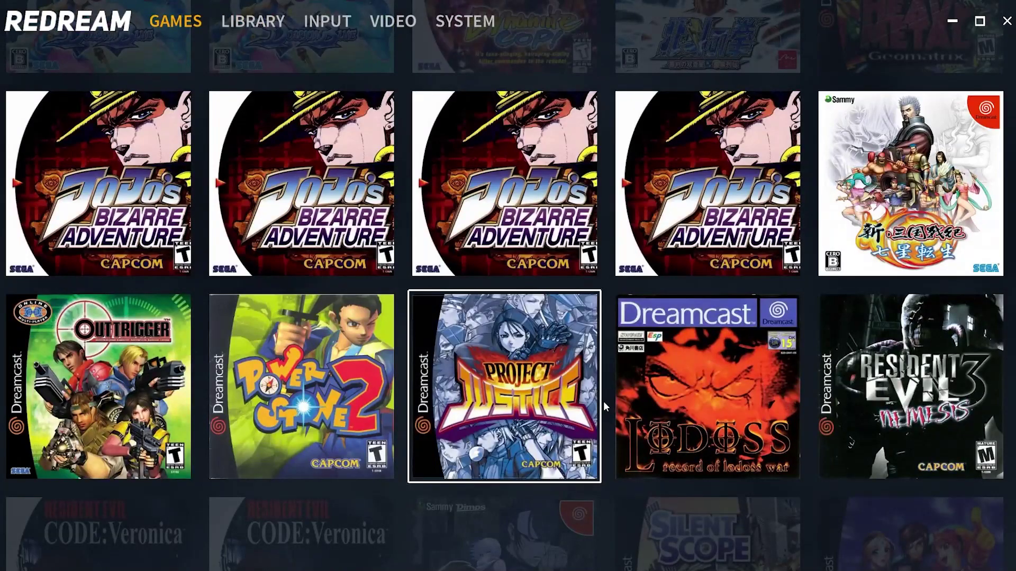
key(Down)
key(Up)
key(Up)
key(Left)
key(Left)
key(Right)
key(Right)
key(Right)
key(Down)
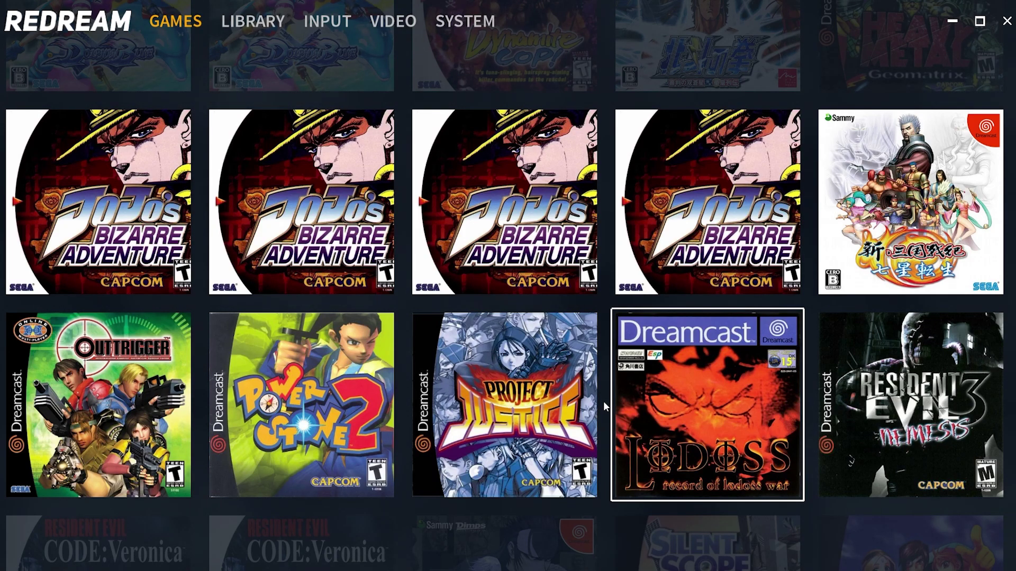
key(Right)
key(Left)
key(Left)
key(Left)
key(Left)
key(Down)
key(Up)
key(Up)
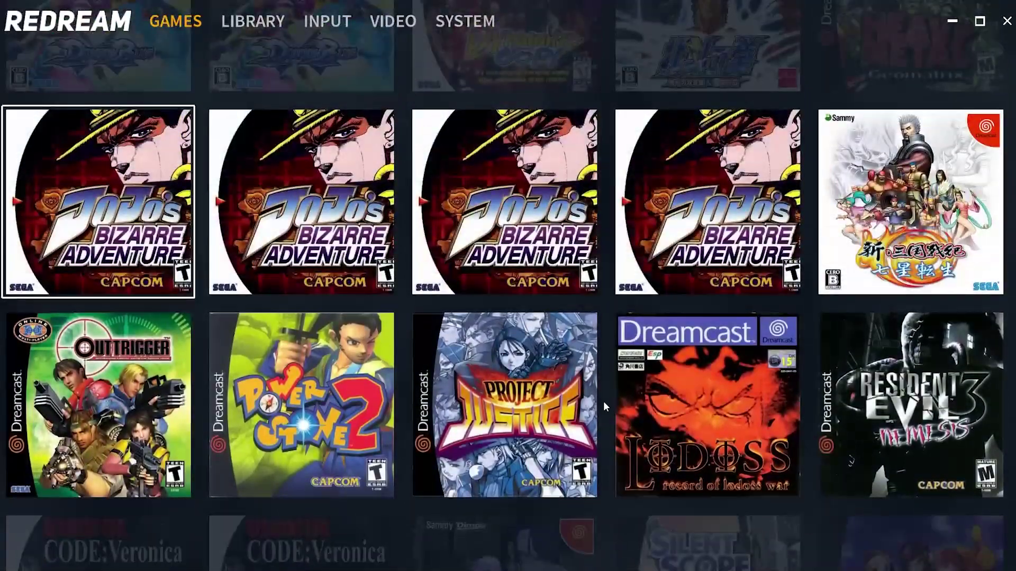
key(Up)
key(Up)
key(Up)
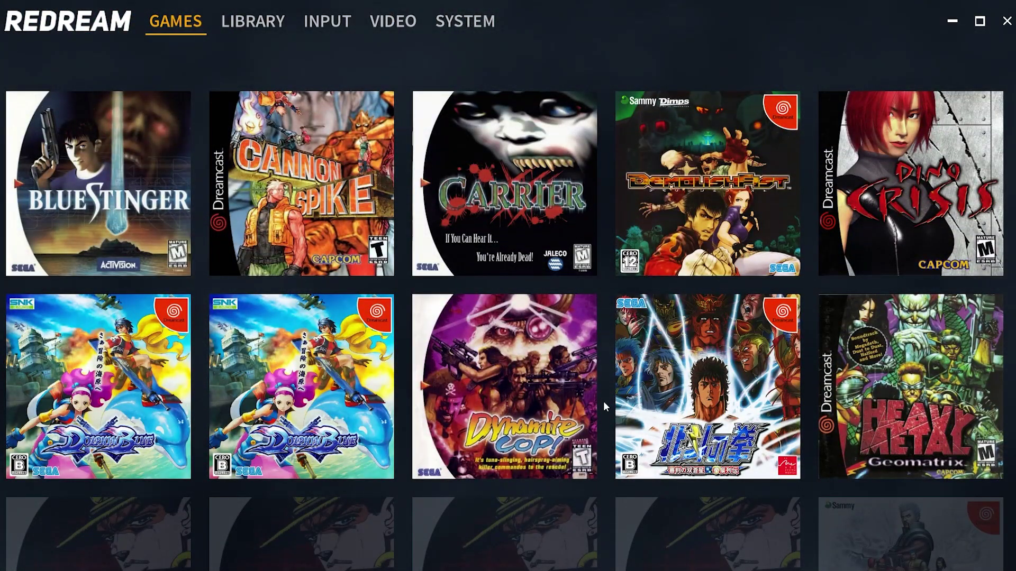
Step: Show the game library settings and highlight the option for adding a game directory
key(Right)
key(Return)
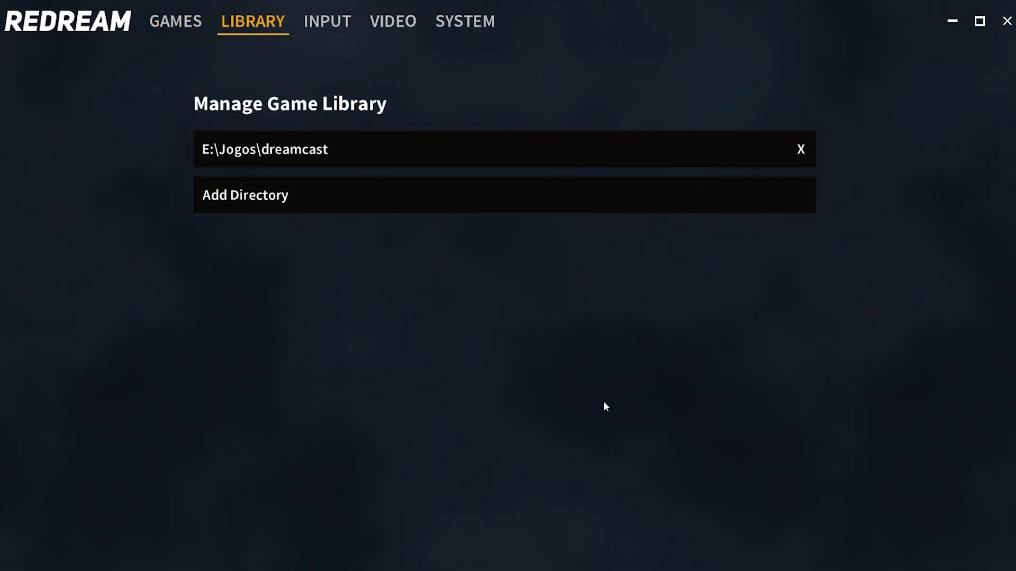
key(Down)
key(Down)
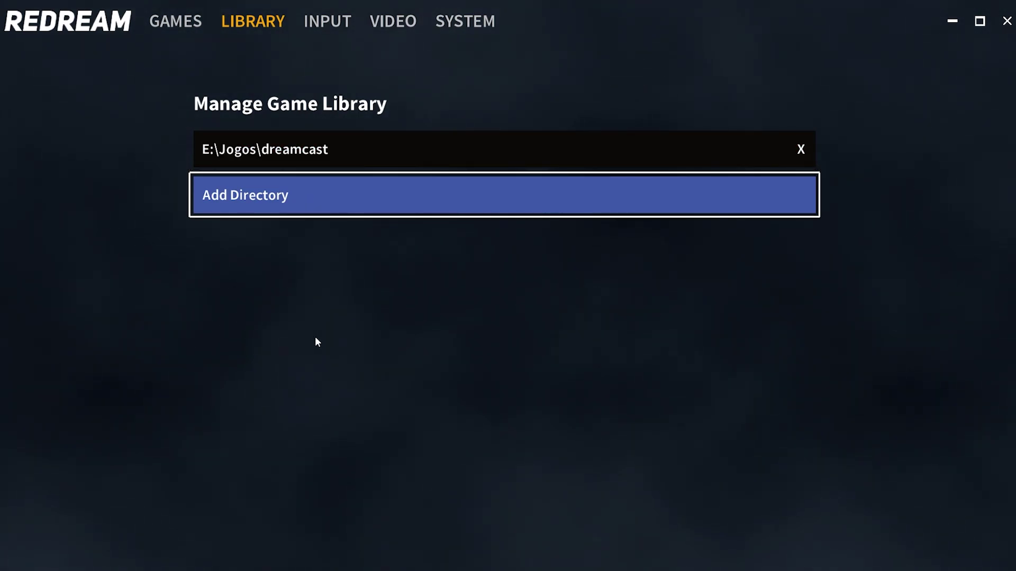
Step: Review the input devices selectable for Port 1 and the custom button binds of Port 0
click(327, 23)
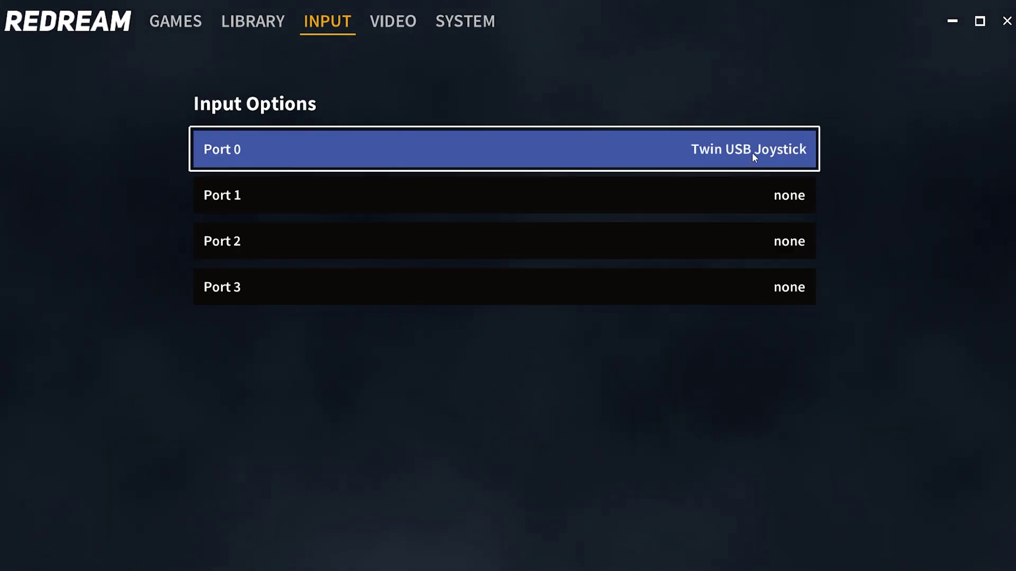
click(742, 196)
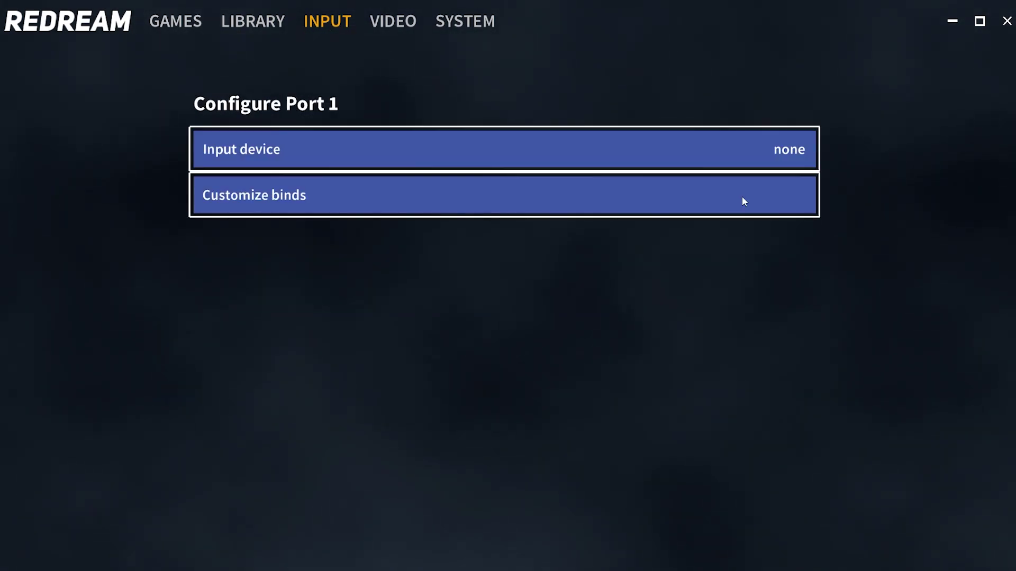
click(592, 151)
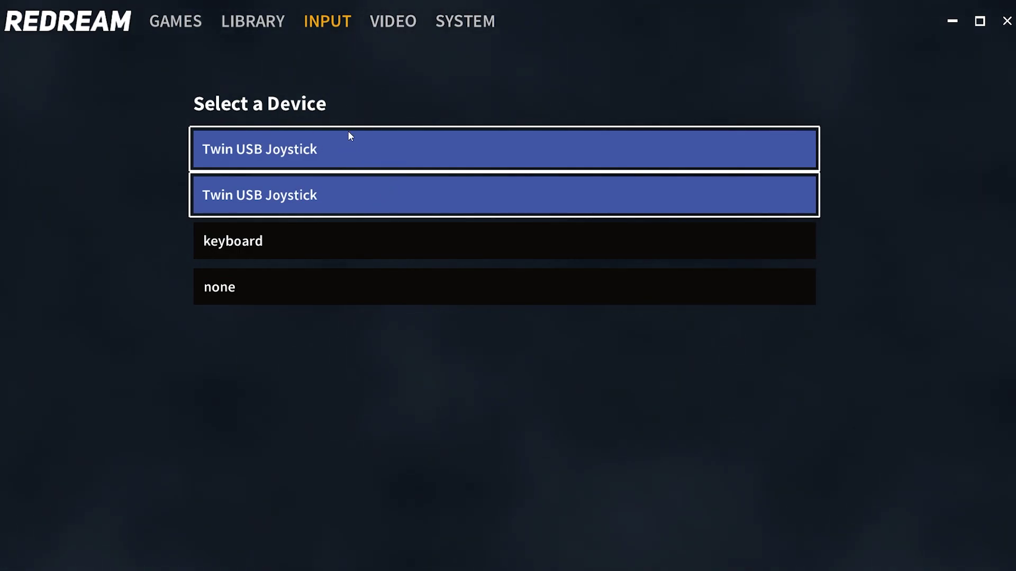
click(267, 19)
click(305, 27)
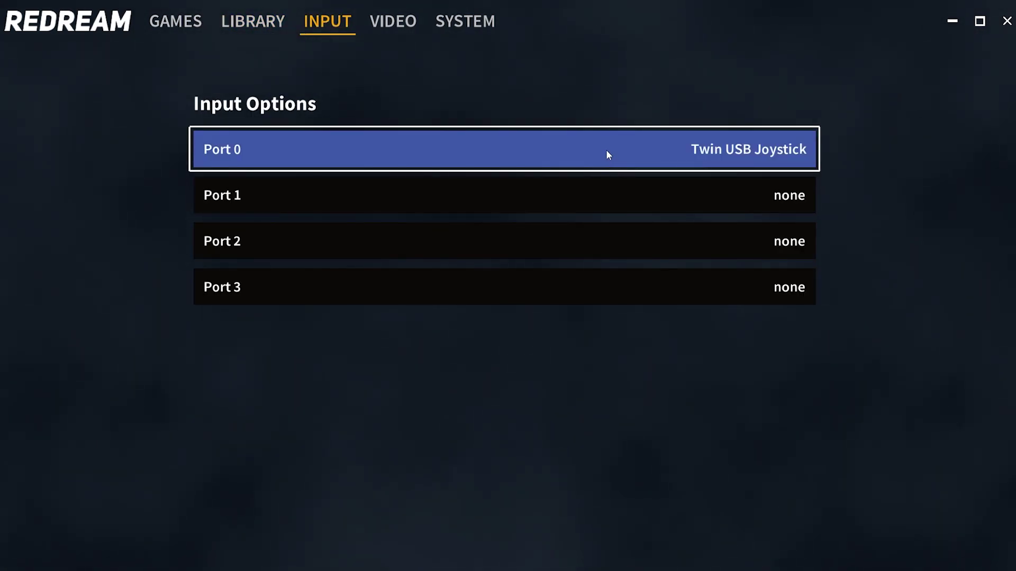
click(606, 151)
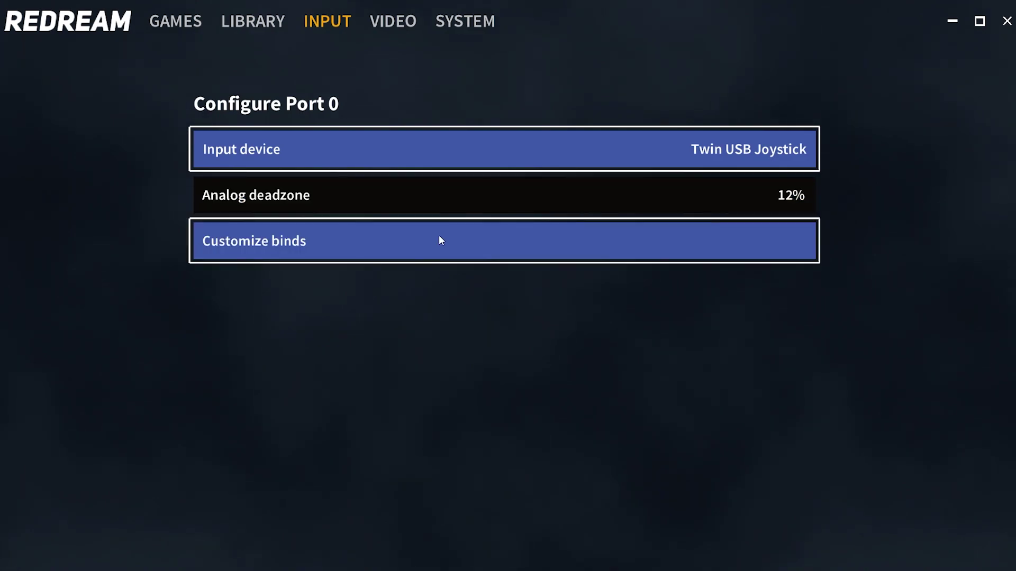
click(429, 242)
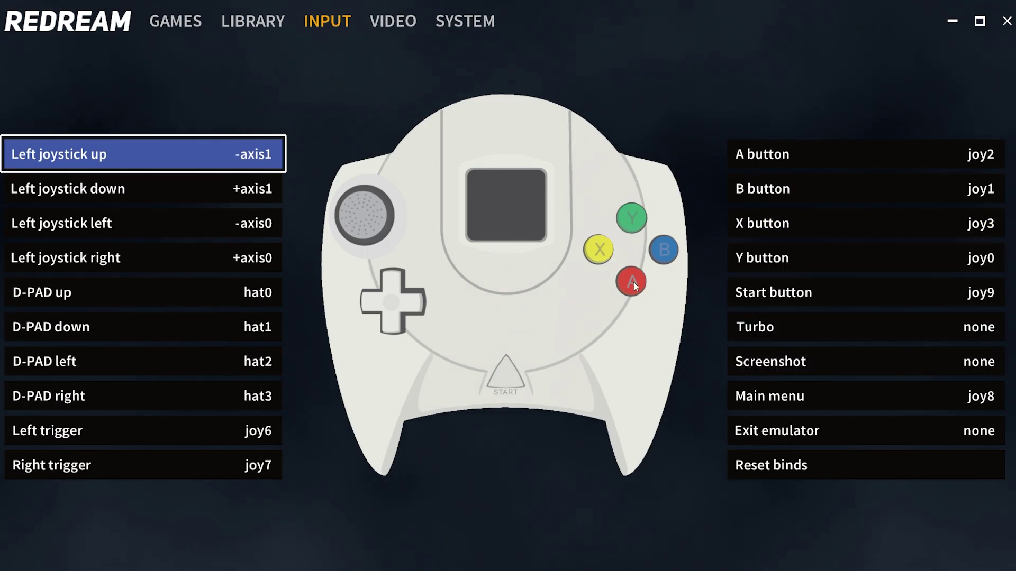
Step: Cycle the game aspect ratio in the video options through 16:9 and stretch, back to 4:3
click(389, 25)
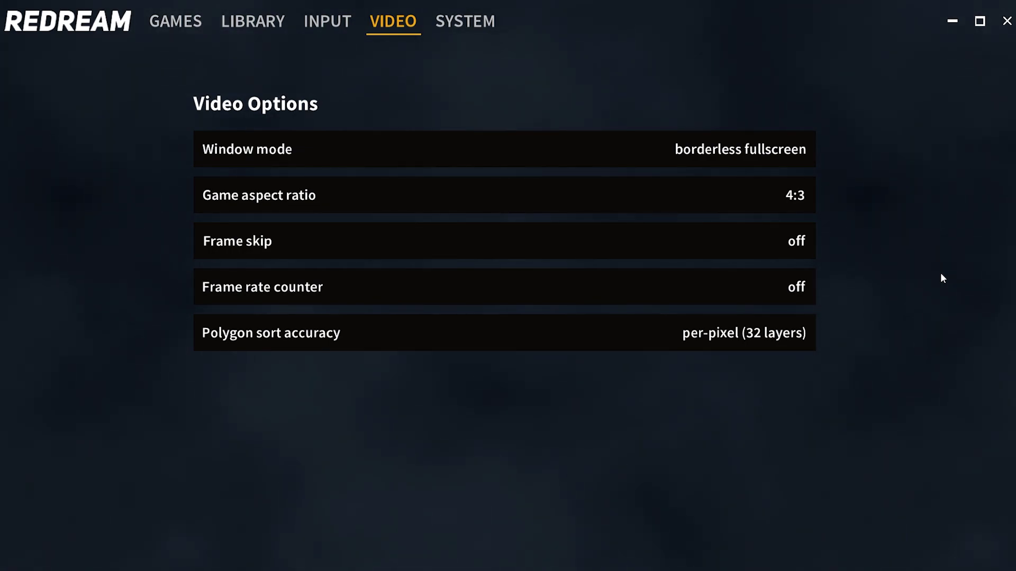
click(717, 213)
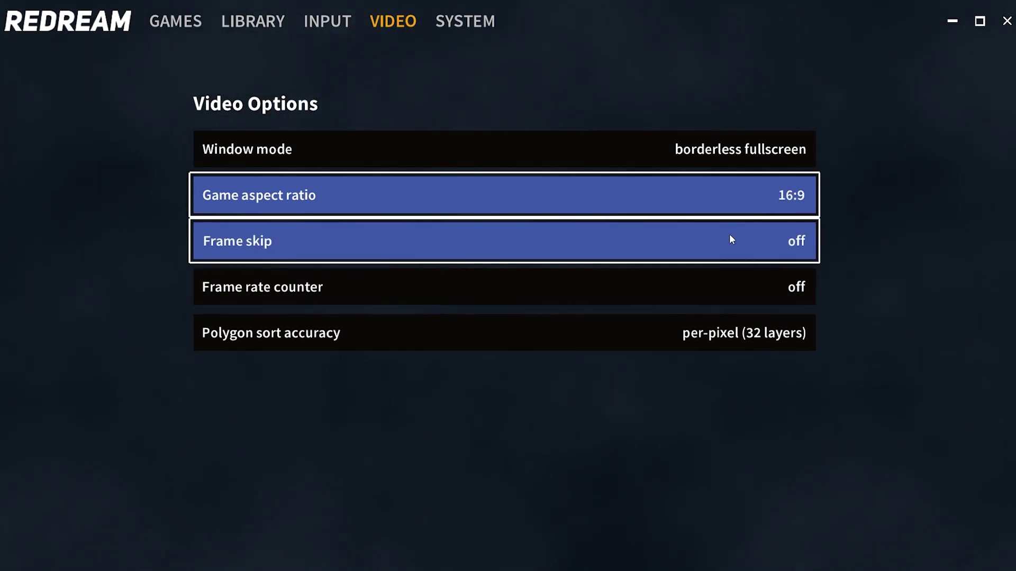
click(655, 211)
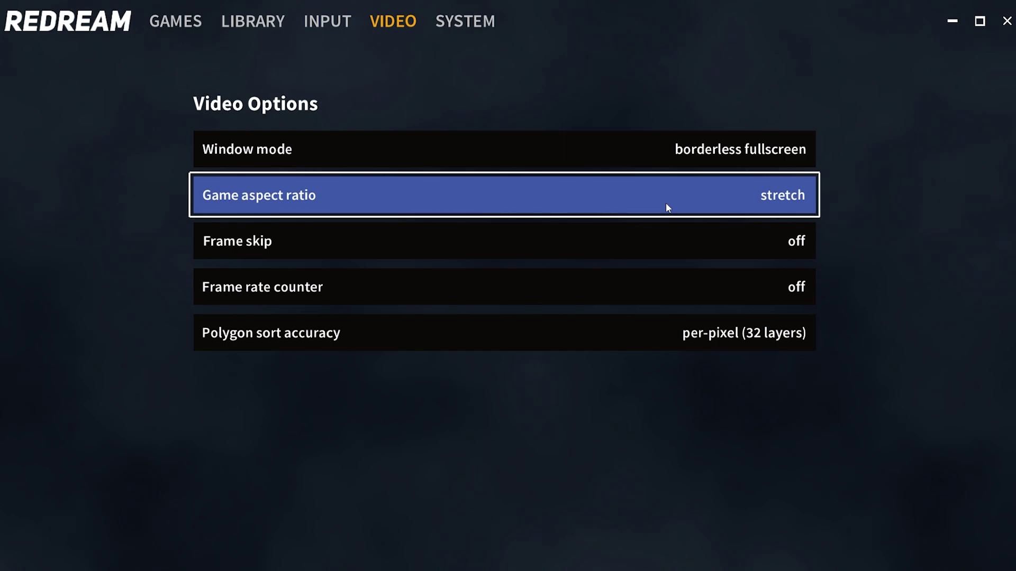
click(604, 194)
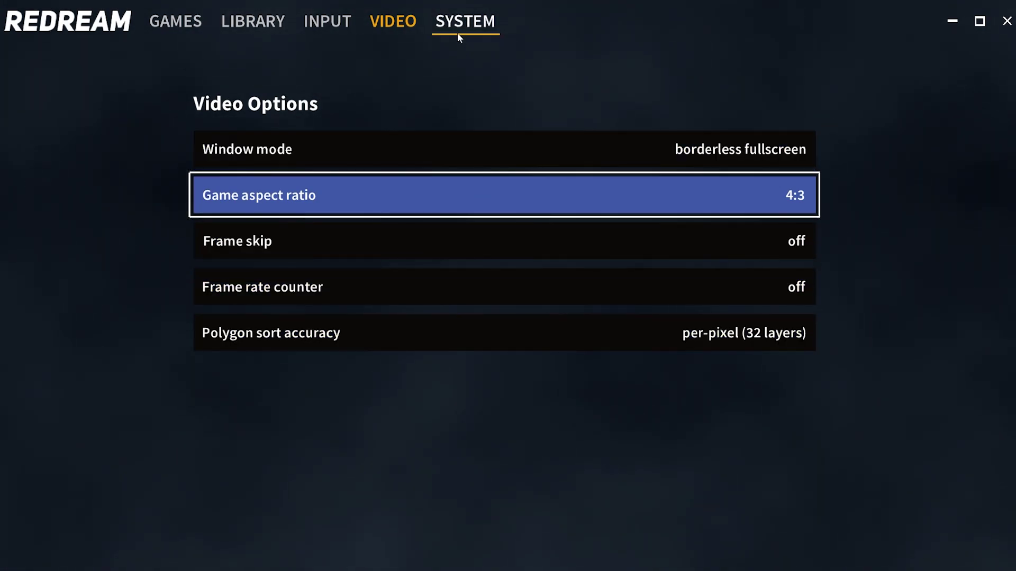
Step: Cycle the language in the system options through the available choices, including french, back to english
click(459, 29)
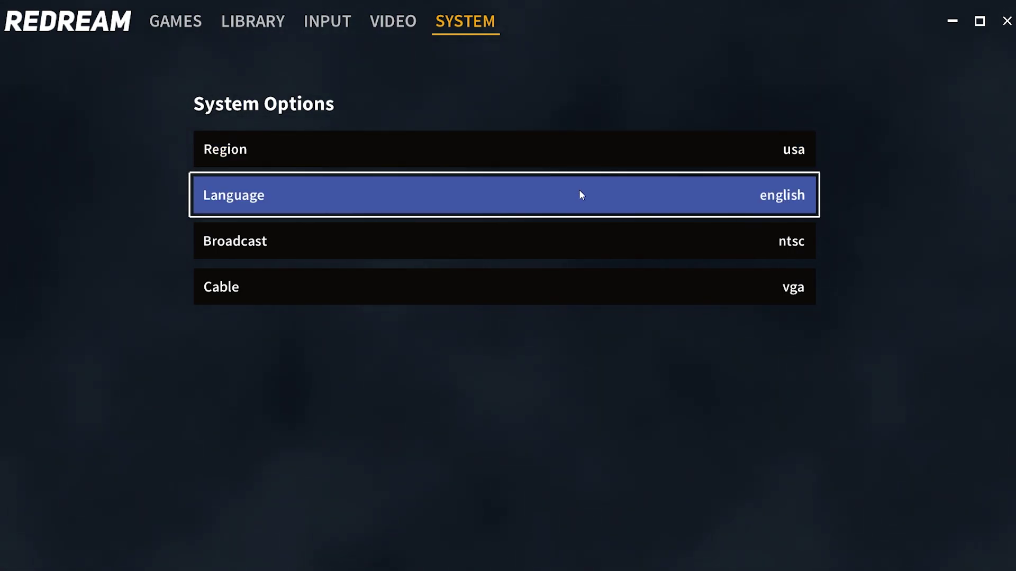
click(564, 199)
click(563, 200)
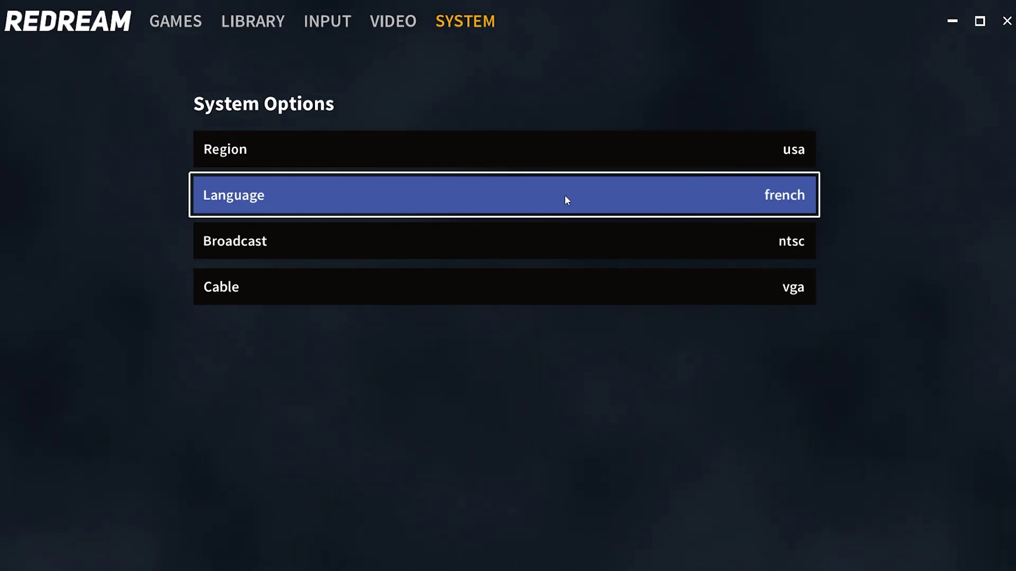
click(565, 199)
click(566, 201)
click(566, 201)
click(566, 204)
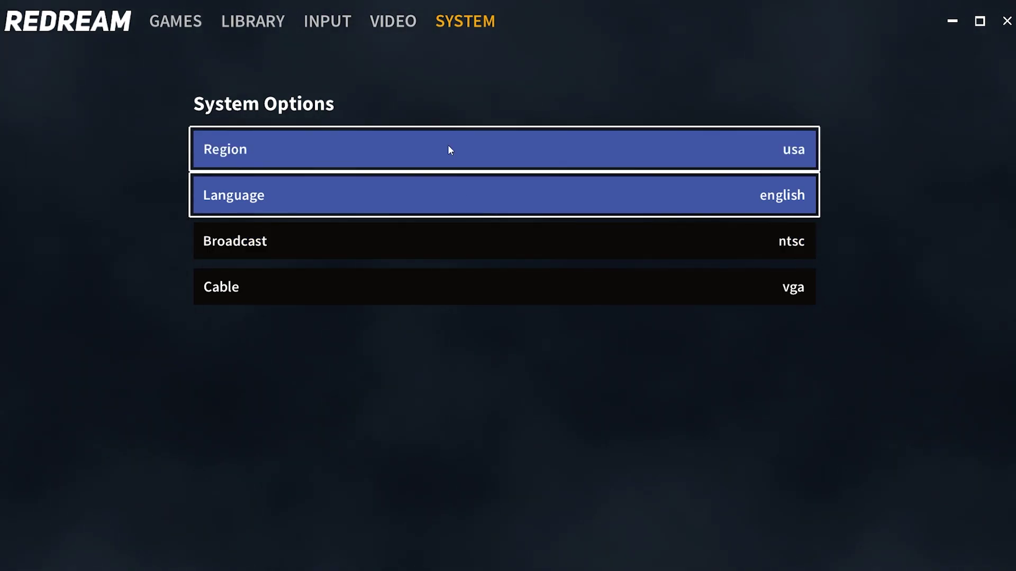
Step: Return to the game collection and open Cannon Spike
click(168, 21)
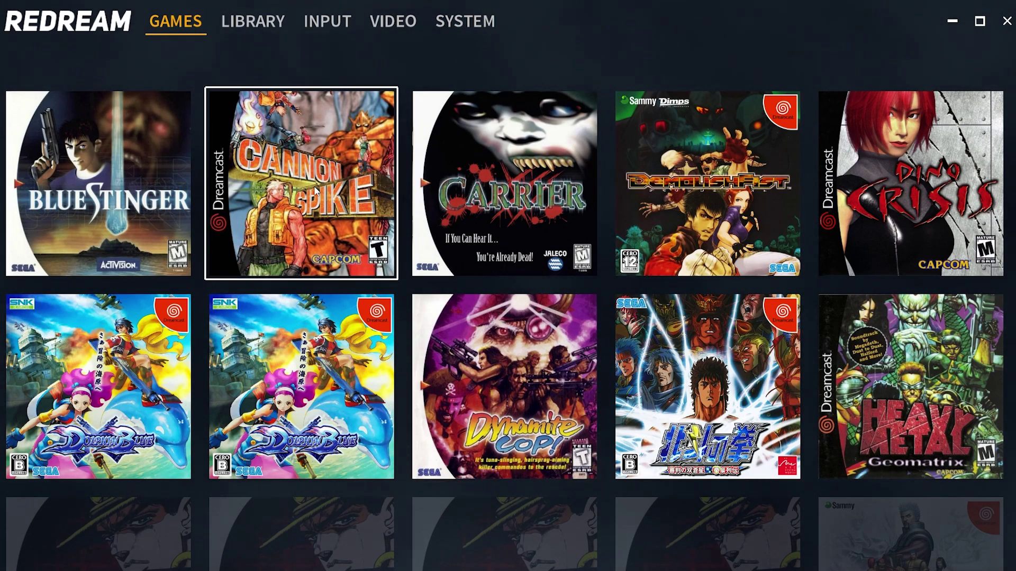
click(322, 165)
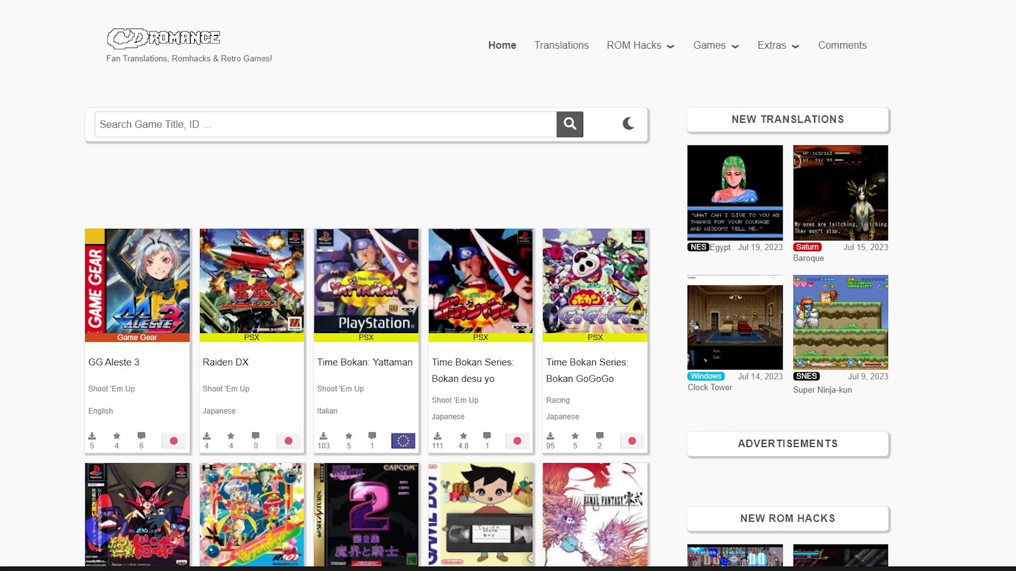
Step: On the CDRomance website, open the all-games downloads page and examine the console categories offered
click(709, 50)
scroll(318, 402, down, 10)
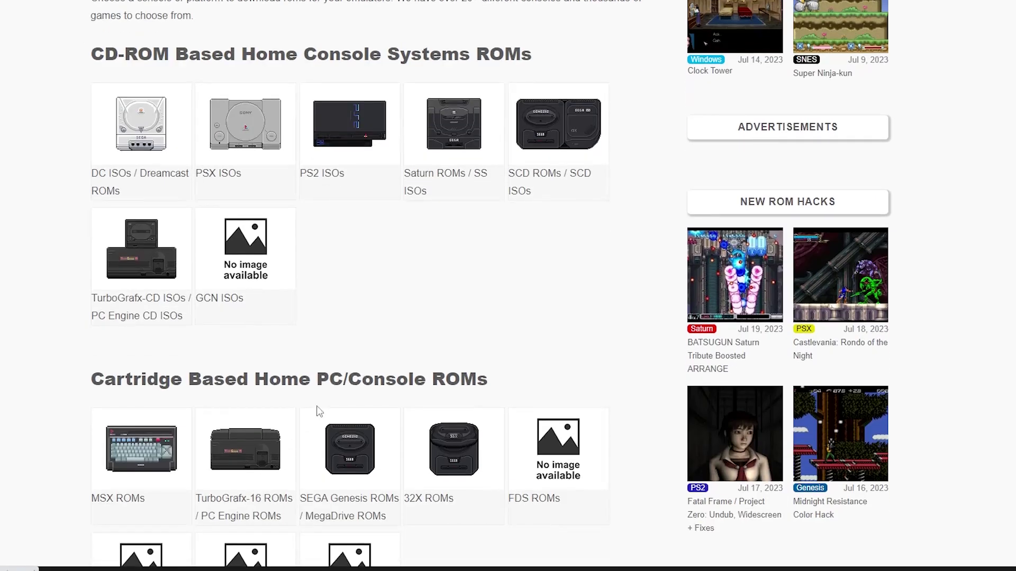
scroll(345, 377, down, 10)
scroll(345, 377, up, 12)
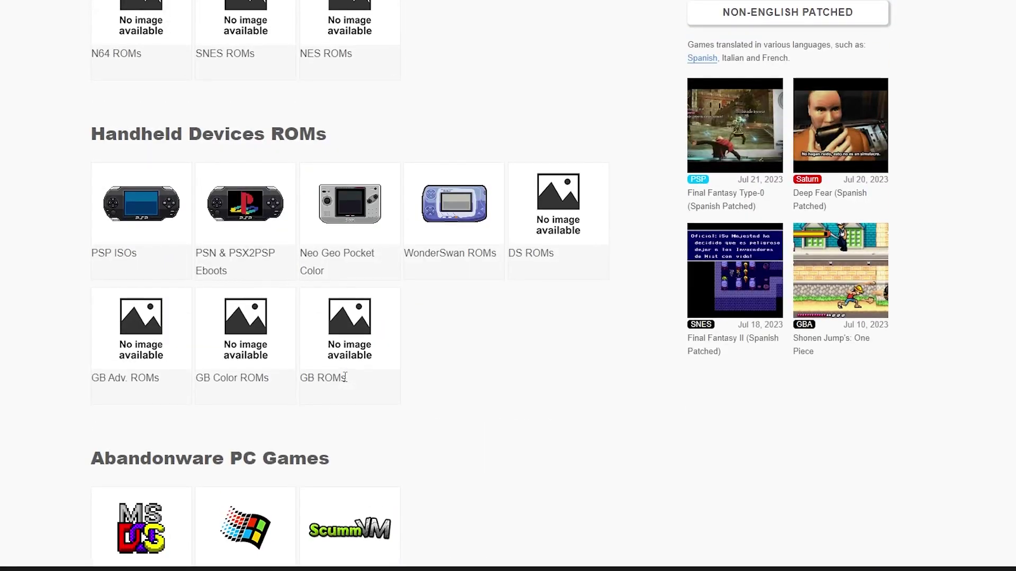
scroll(347, 381, up, 10)
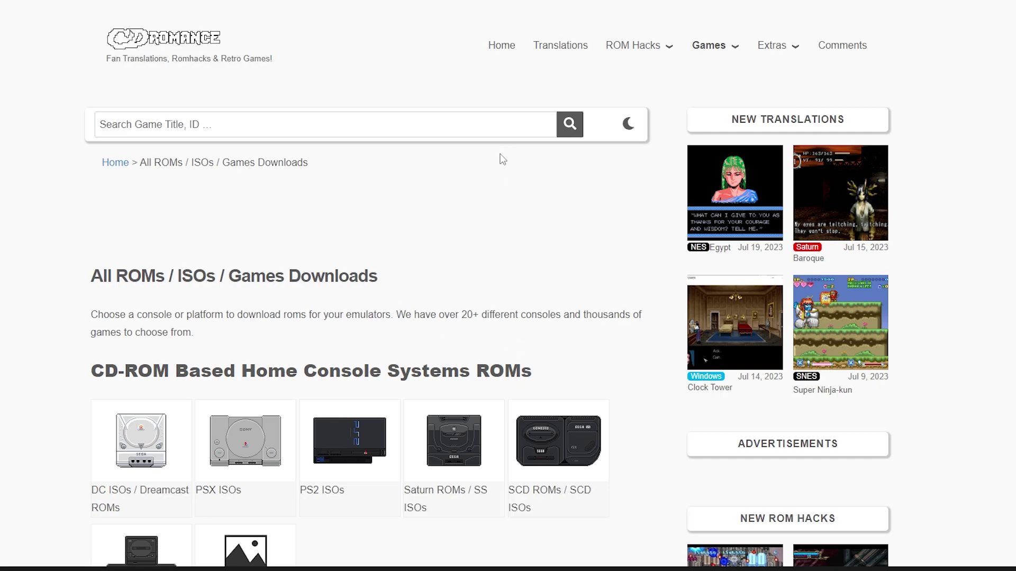
scroll(474, 357, down, 5)
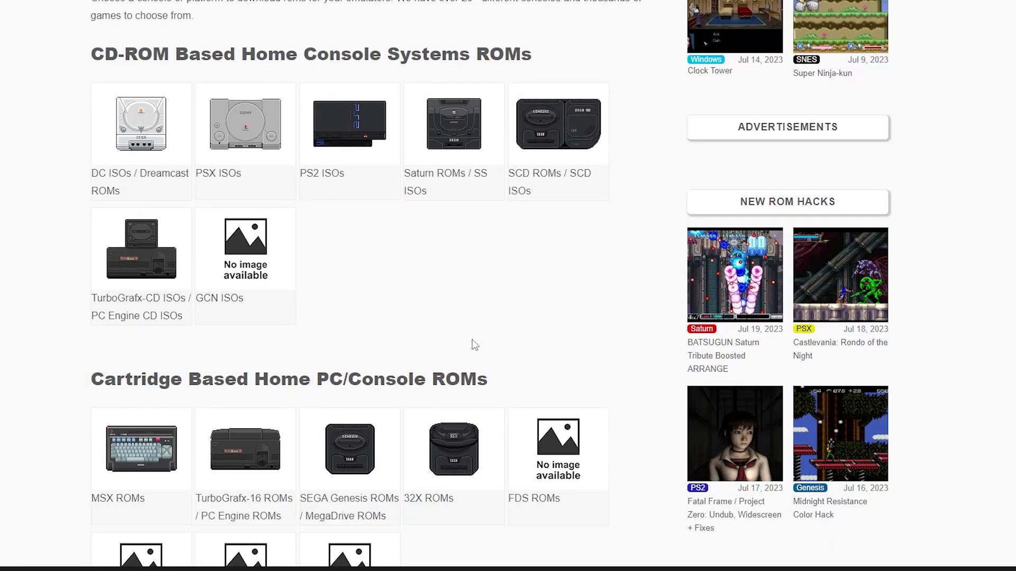
scroll(474, 340, up, 5)
mouse_move(699, 59)
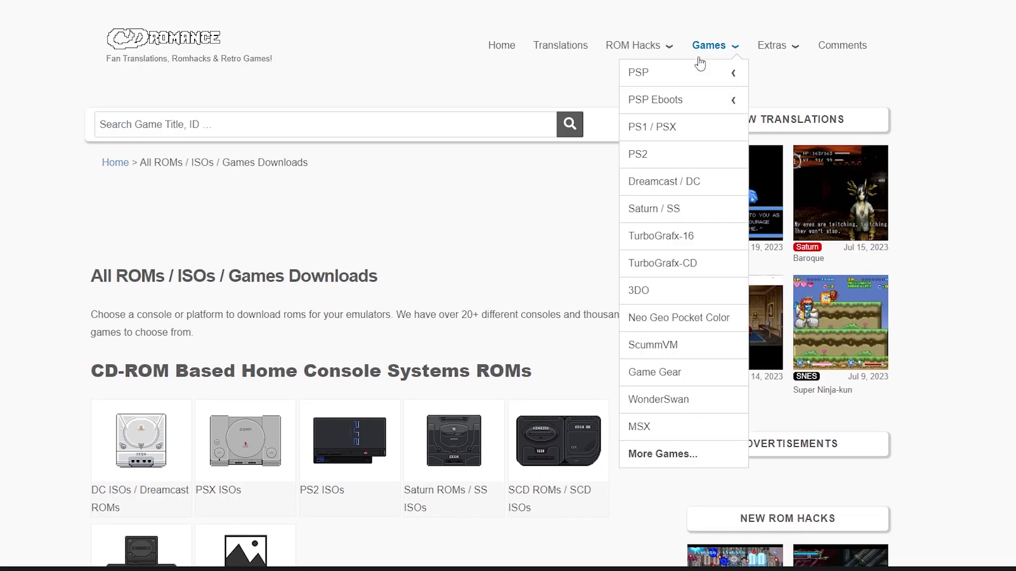
Step: Search the site for "dead or alive" and open the USA Dreamcast version of Dead or Alive 2 with the Spanish patch
click(200, 123)
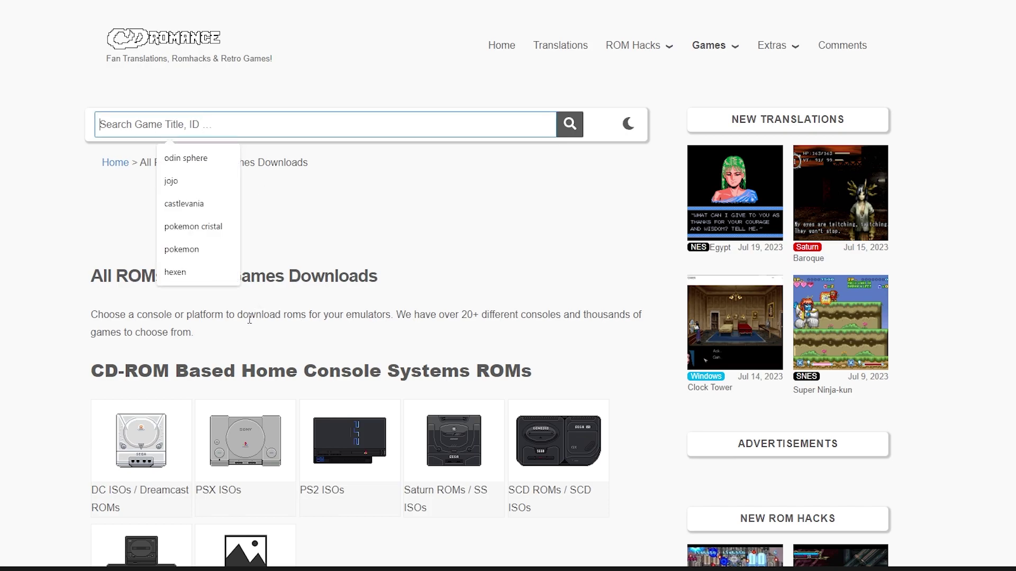
text(DEAD)
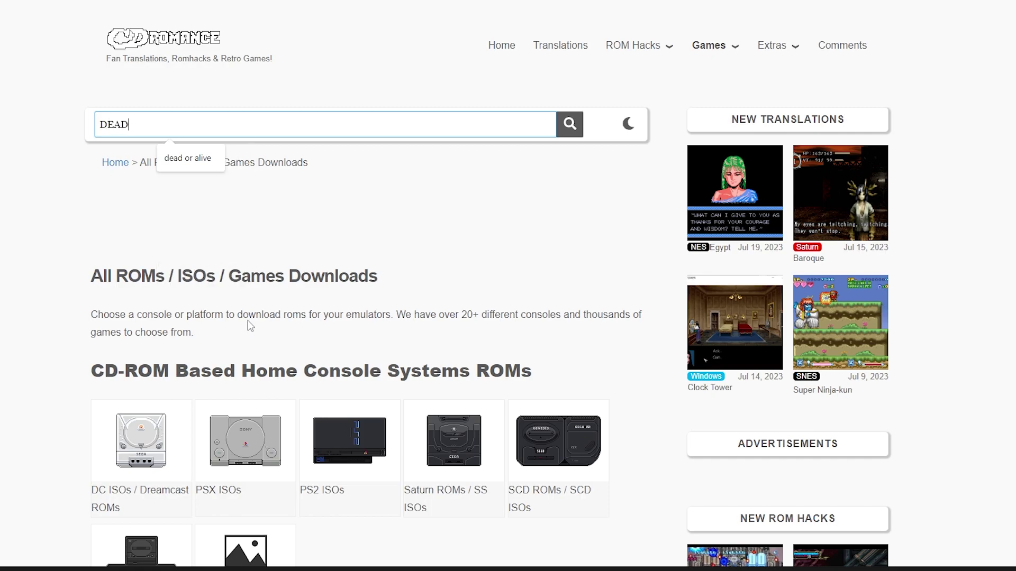
click(190, 158)
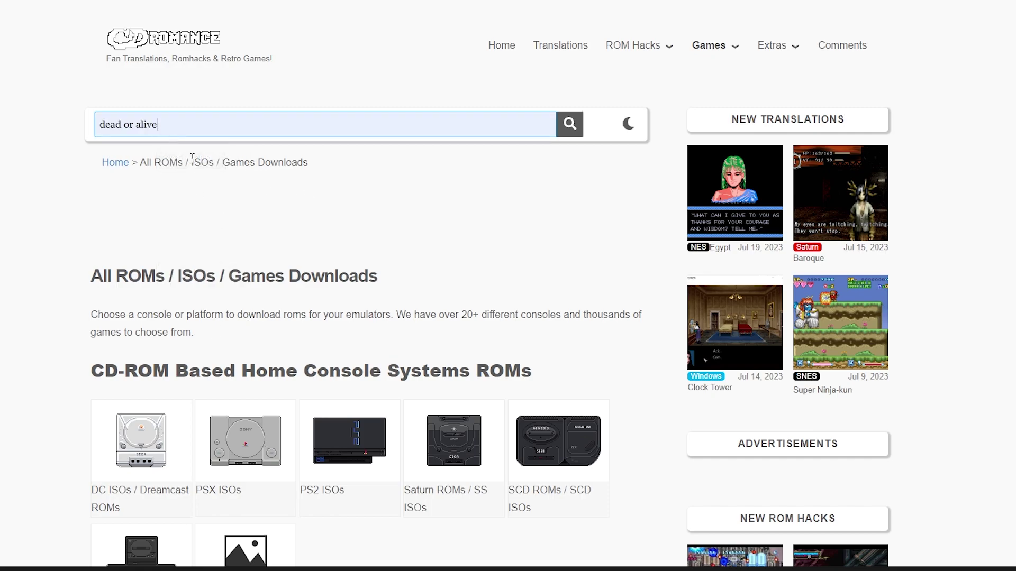
click(567, 134)
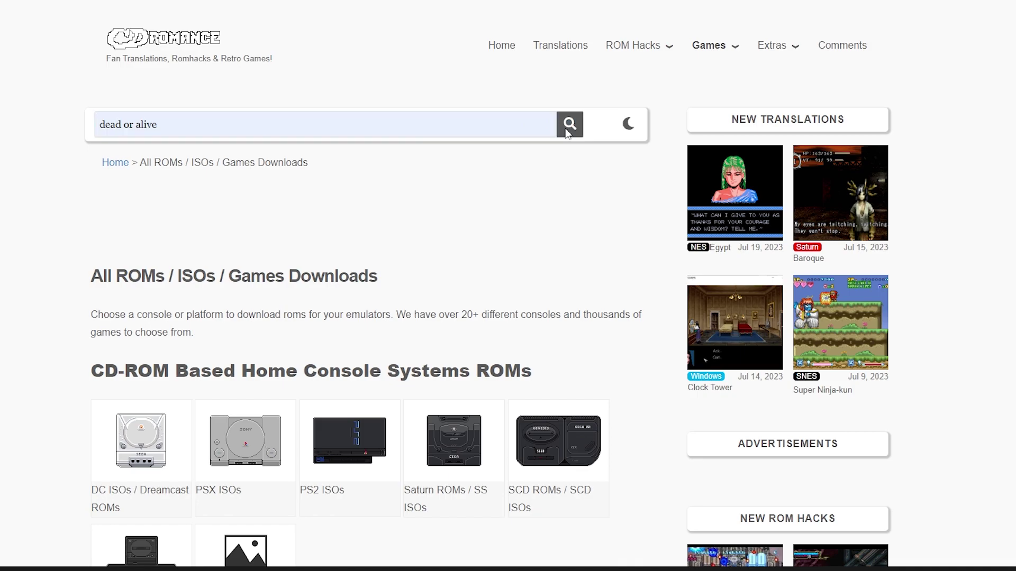
scroll(406, 188, down, 6)
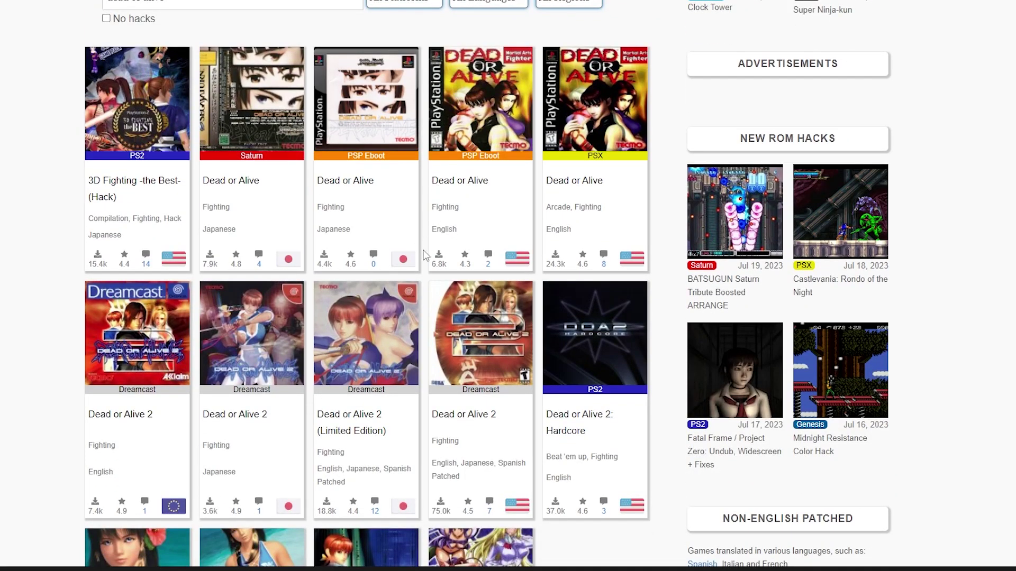
scroll(423, 296, down, 2)
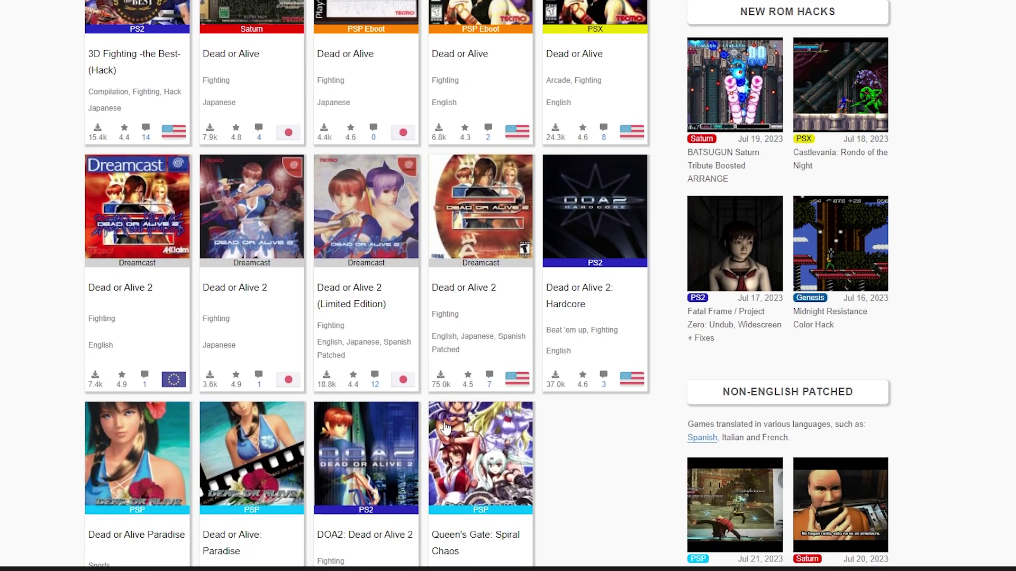
click(496, 217)
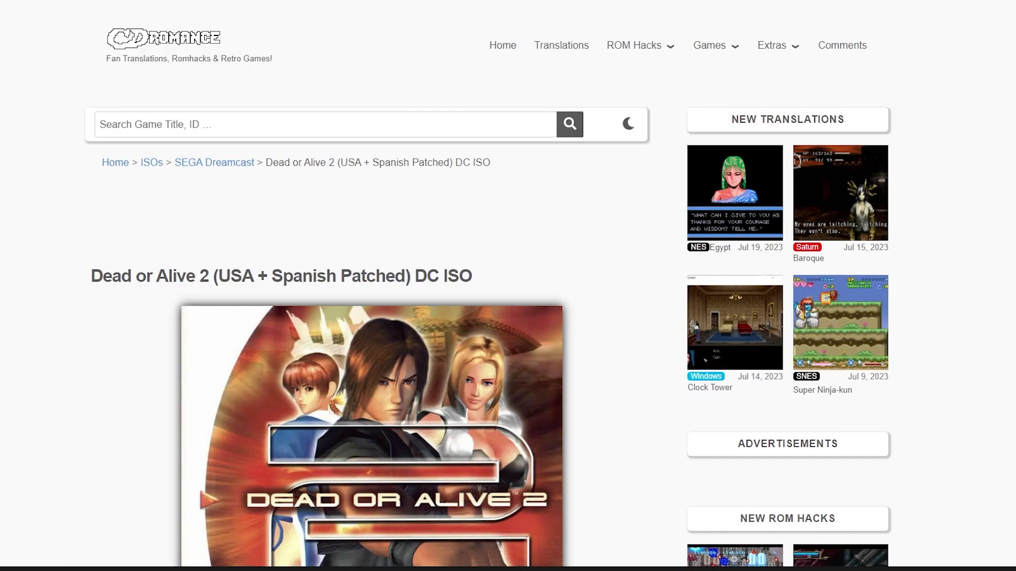
Step: Look through the Dead or Alive 2 game page, including its description and screenshots
scroll(287, 261, down, 5)
scroll(313, 262, up, 5)
scroll(394, 281, down, 15)
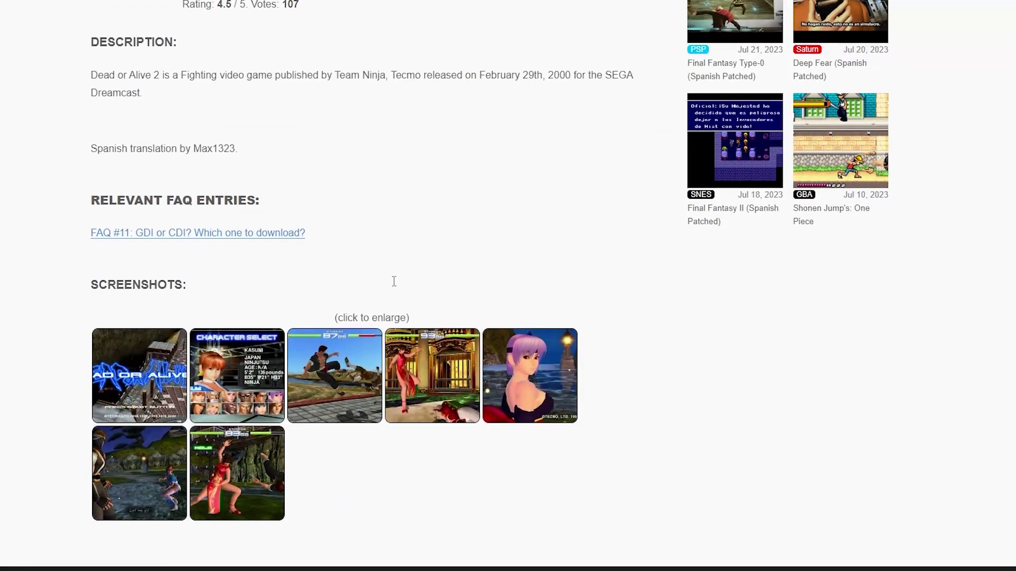